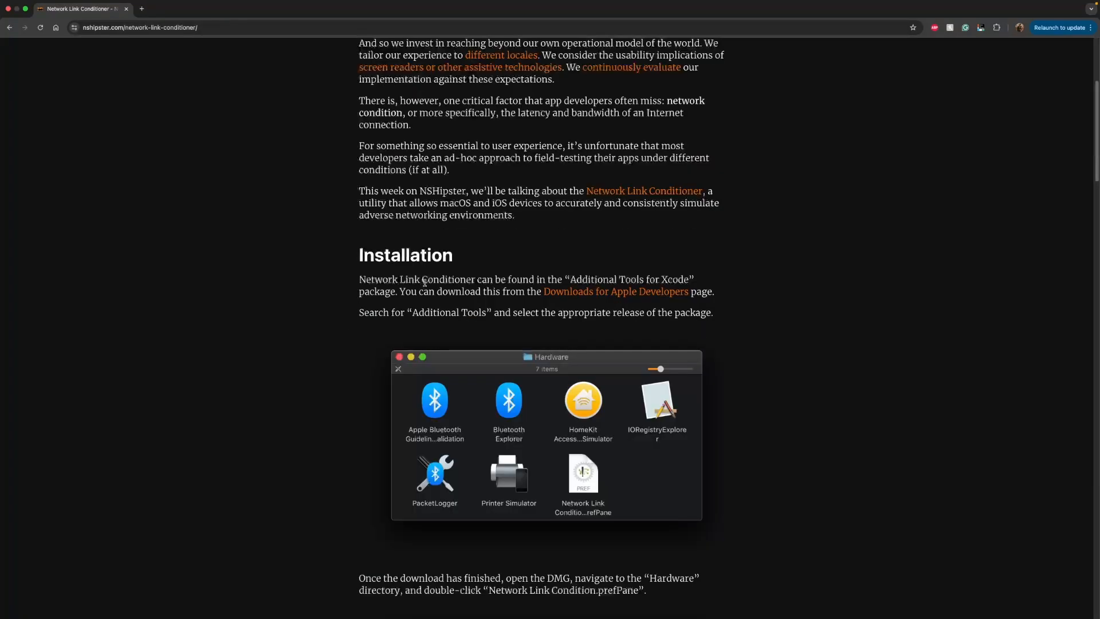
Open the Downloads for Apple Developers link in a new tab and expand the details of Additional Tools for Xcode 16.3.
right_click(604, 294)
left_click(767, 293)
left_click(172, 8)
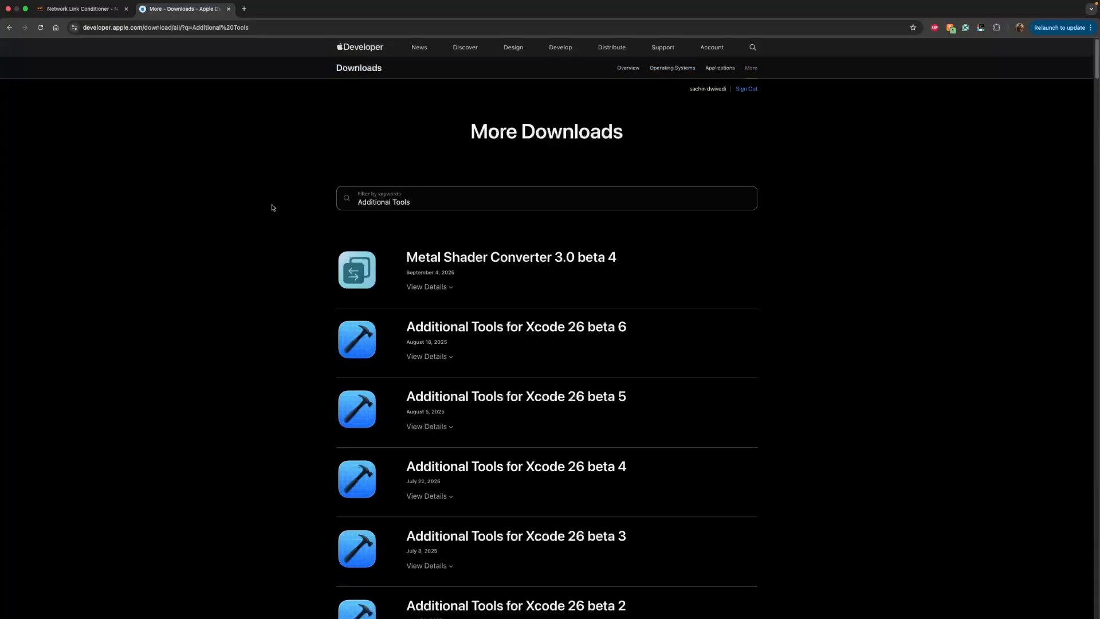
scroll(273, 207, "down", 10)
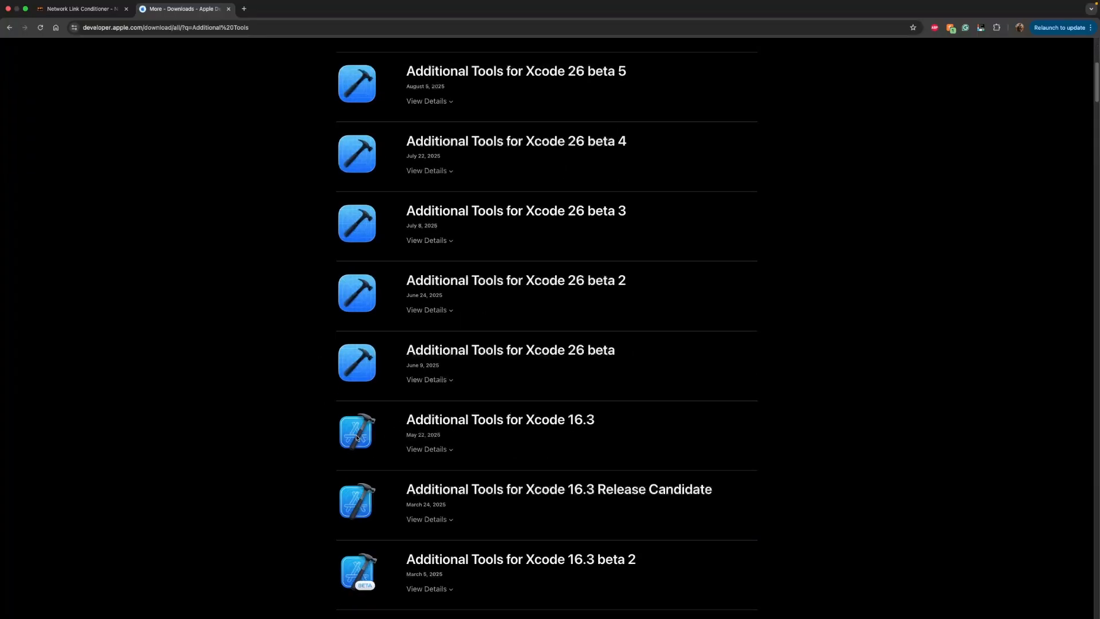
left_click(429, 449)
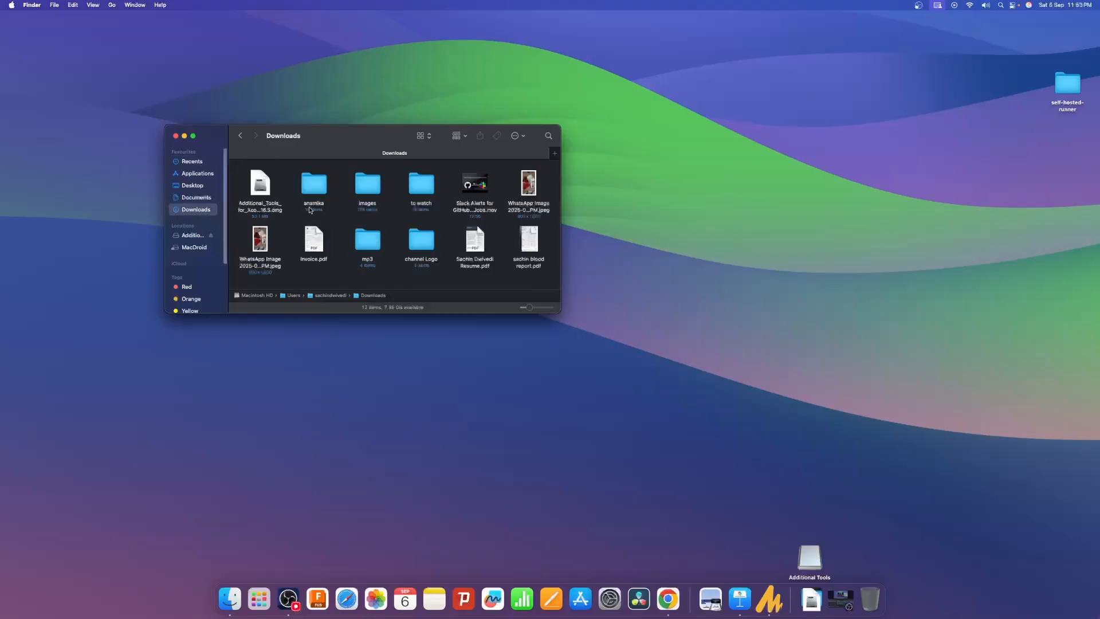
In Finder, open the downloaded Additional Tools 16.3 disk image and go into its Hardware folder.
double_click(261, 185)
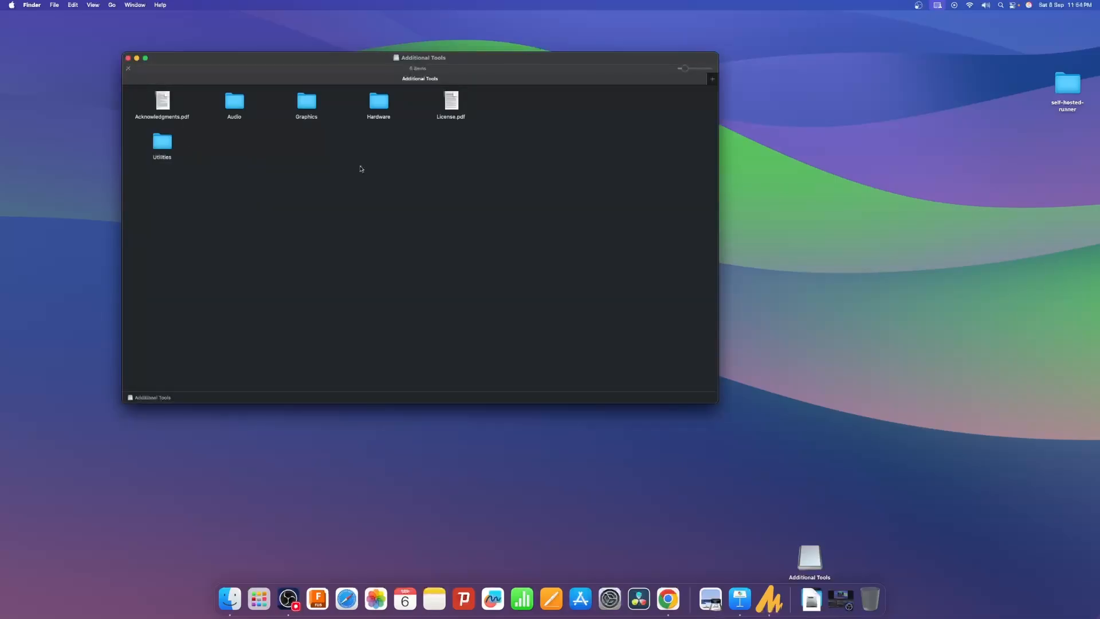
left_click(384, 108)
left_click(299, 168)
double_click(385, 109)
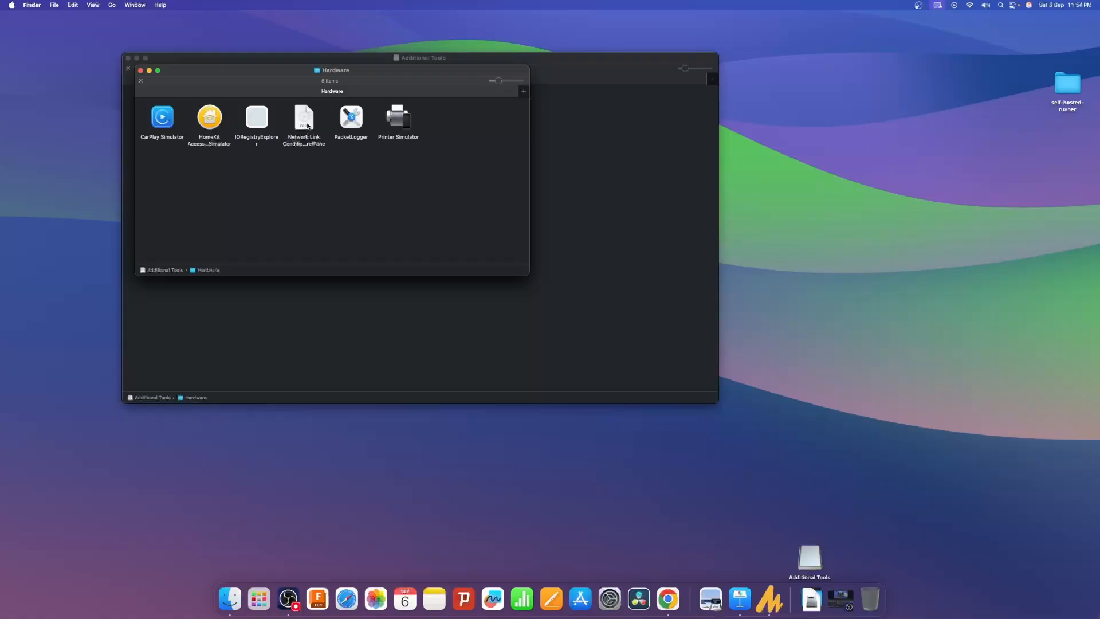
Install the Network Link Conditioner preference pane from the Hardware folder into System Settings.
double_click(307, 126)
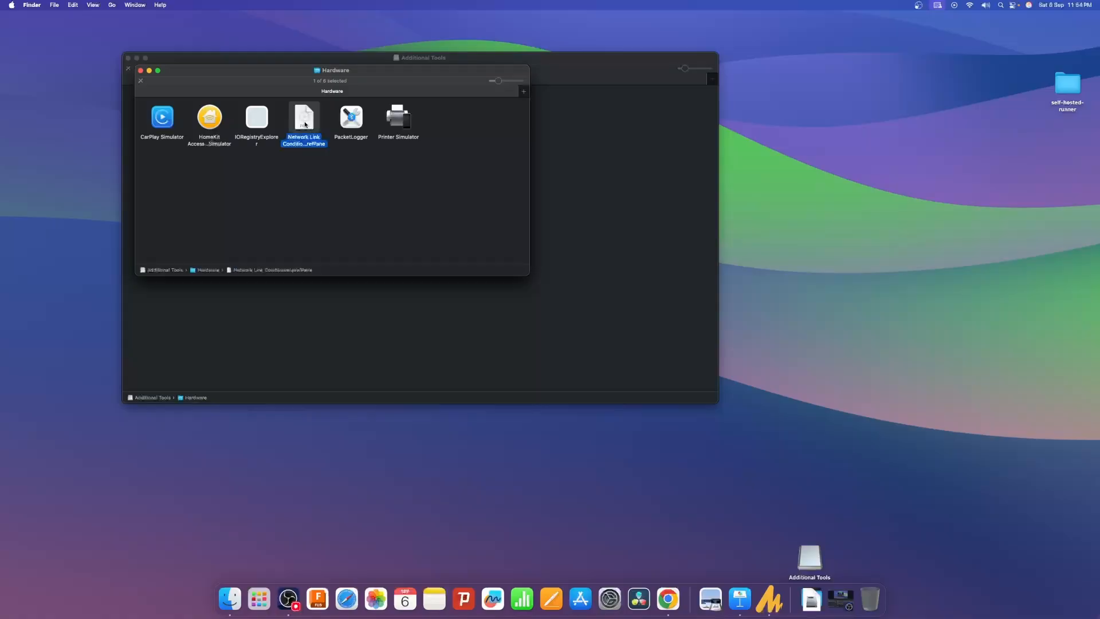
left_click(234, 237)
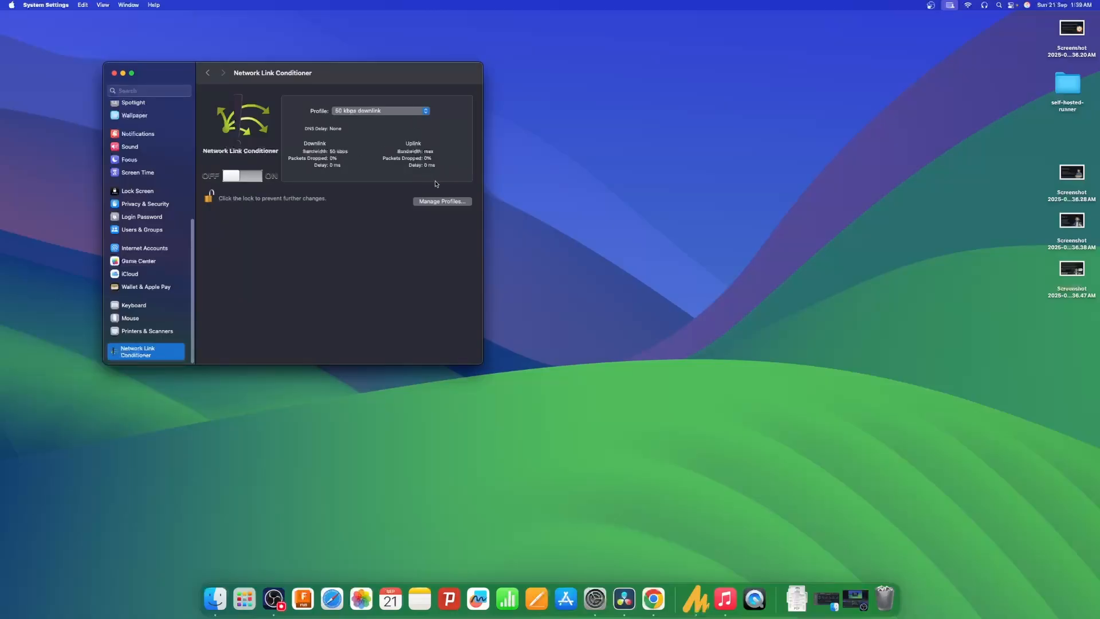
left_click(445, 201)
left_click(204, 213)
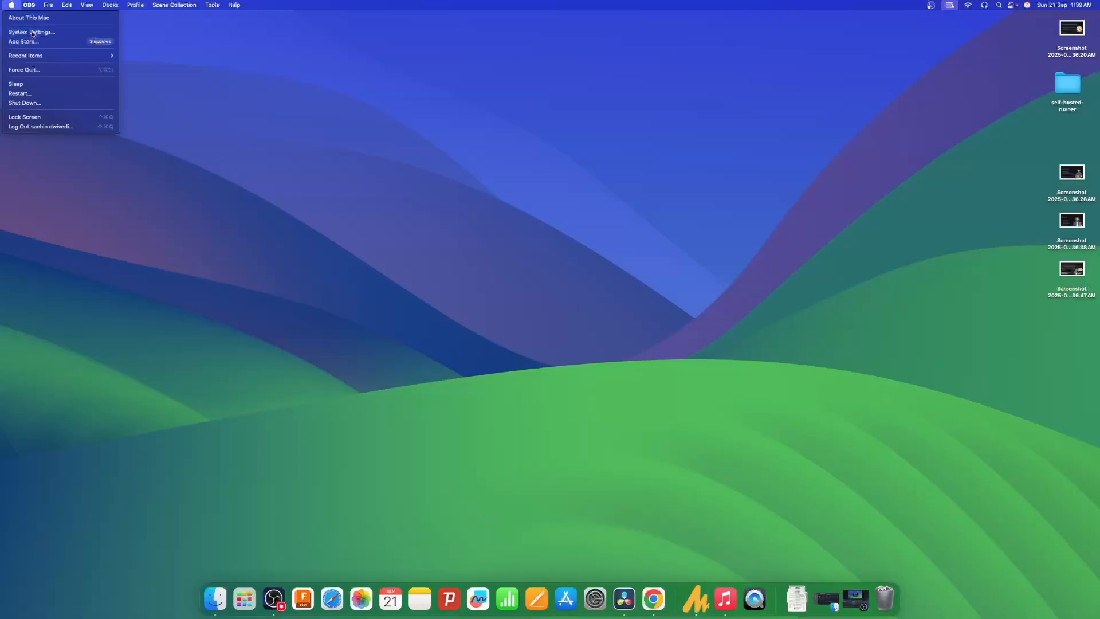
Open the Network Link Conditioner pane in System Settings.
left_click(35, 32)
scroll(164, 278, "down", 5)
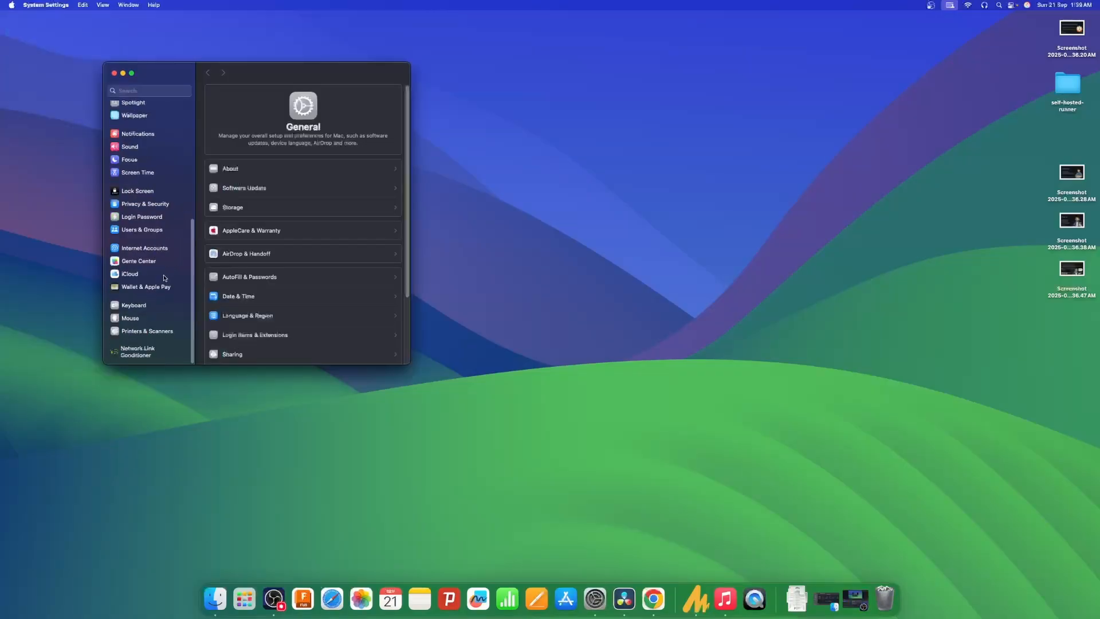
left_click(146, 349)
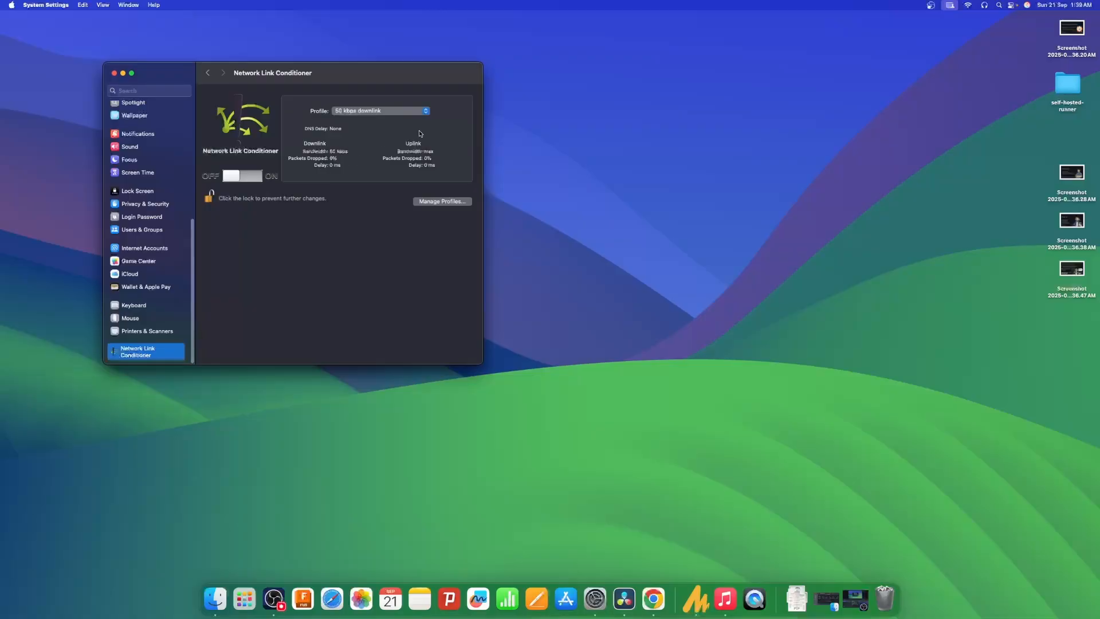
Review the available preset profiles and the 100% Loss profile's parameters in the profile manager.
left_click(443, 201)
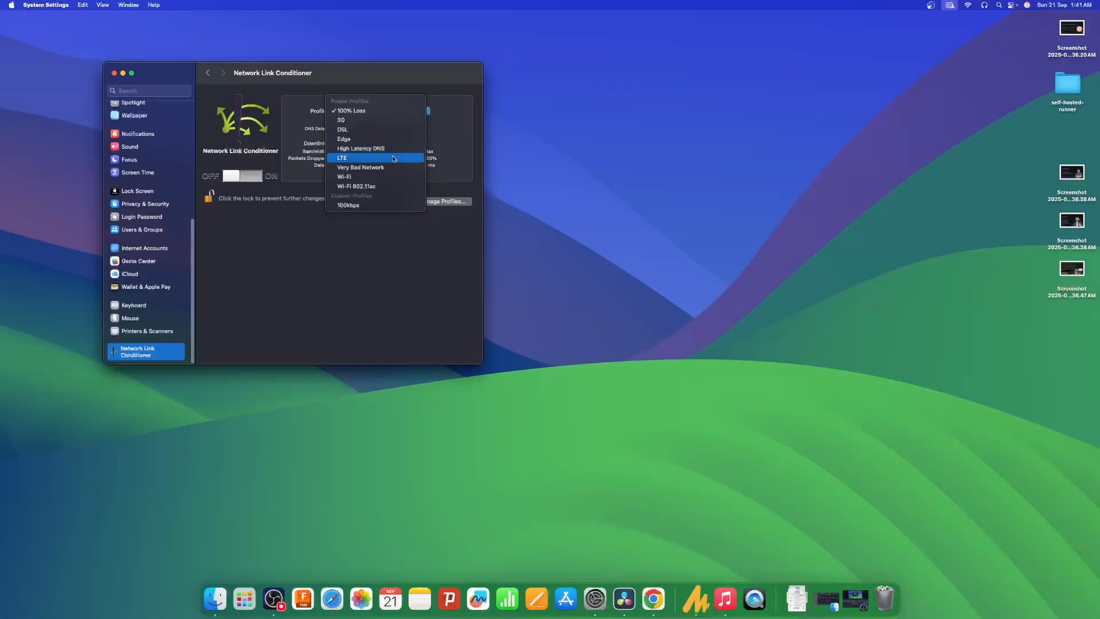
left_click(395, 242)
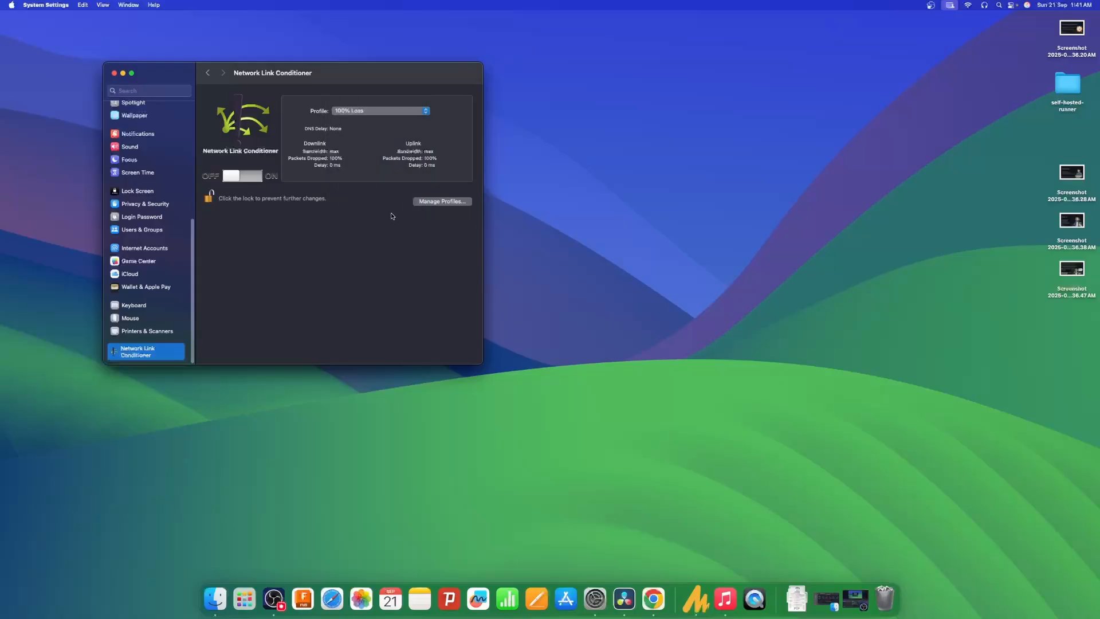
left_click(425, 203)
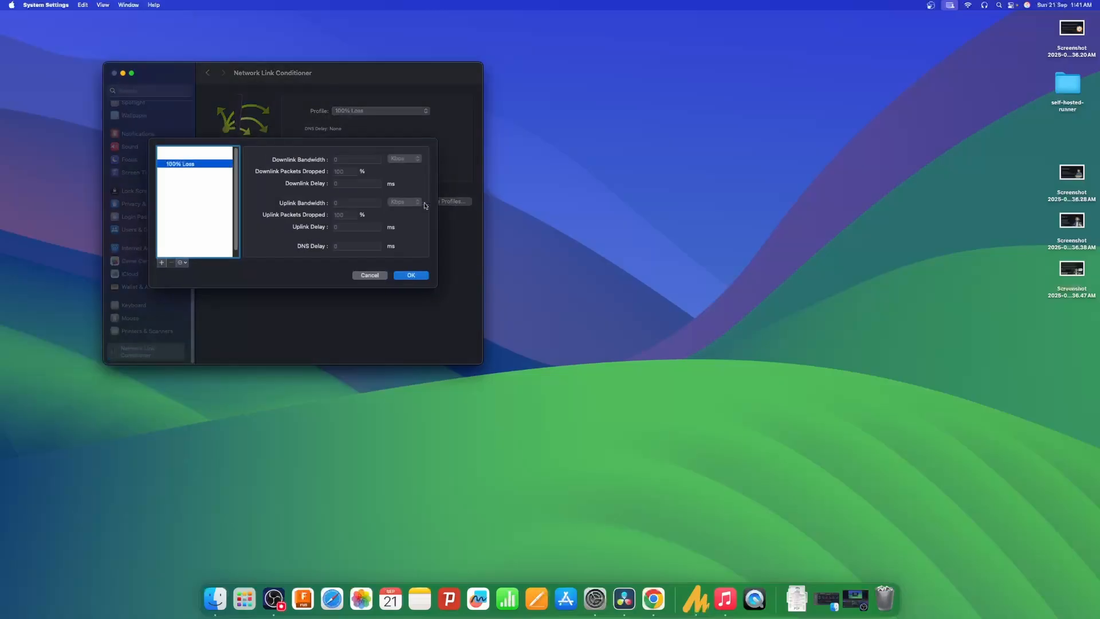
left_click(409, 276)
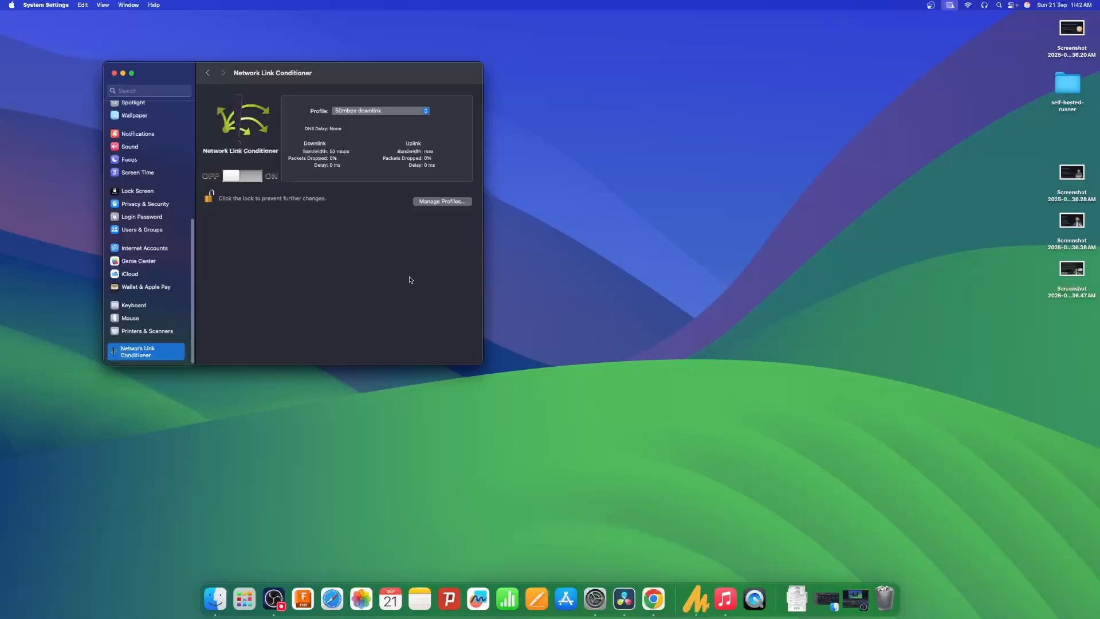
Create a new custom Network Link Conditioner profile named "50kbps downlink".
left_click(424, 202)
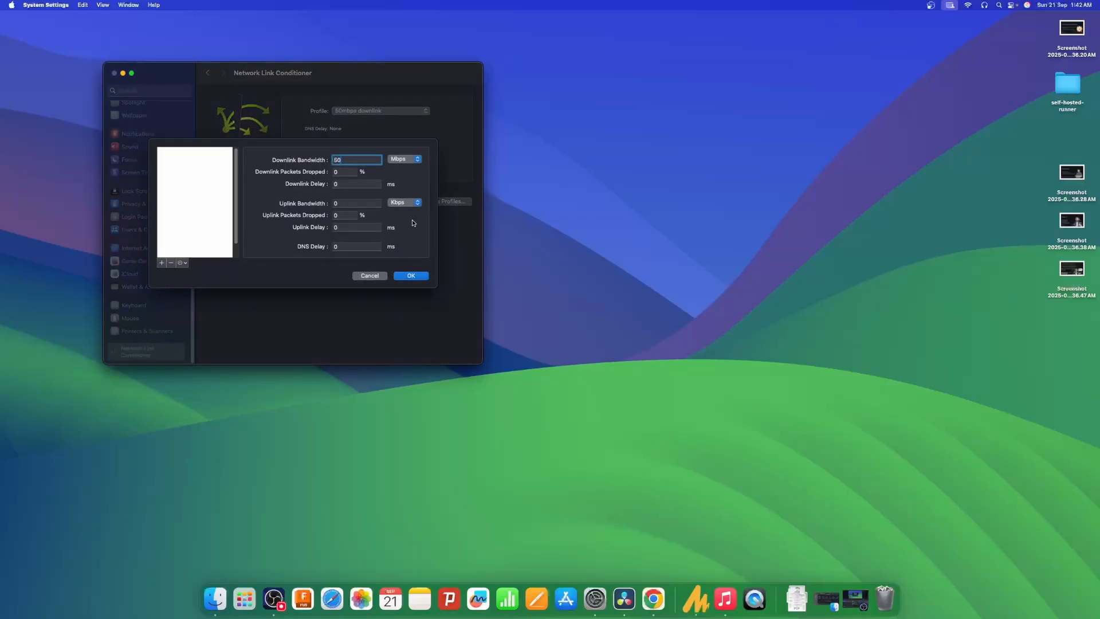
left_click(162, 263)
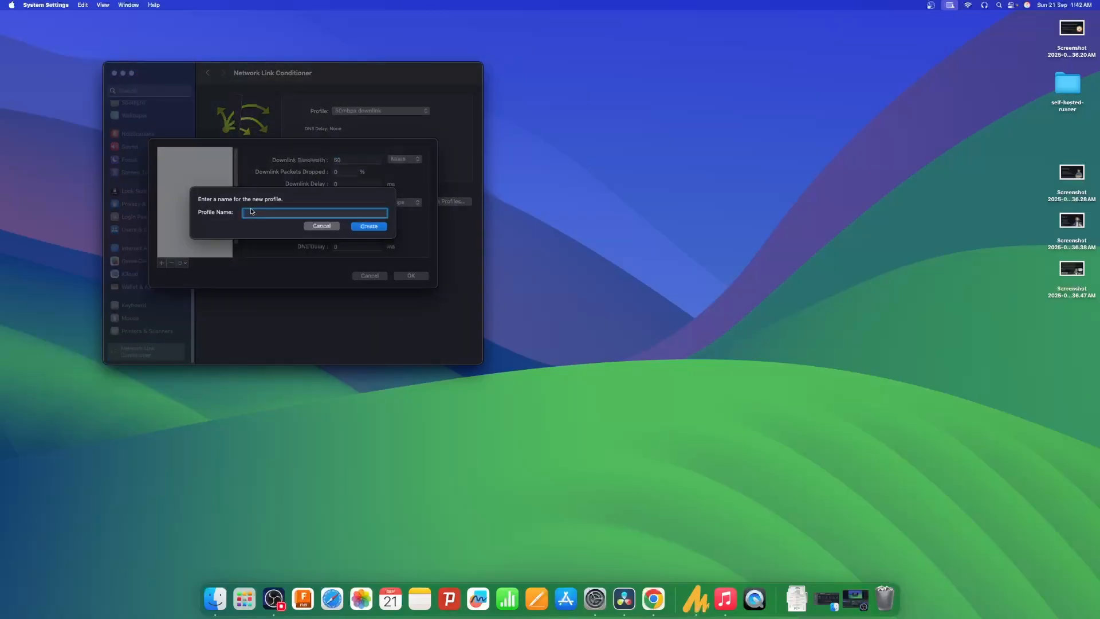
type("50kbps downlink")
left_click(374, 227)
Set the new profile's downlink bandwidth to 50 Kbps and save the profile changes.
left_click(345, 160)
type("50")
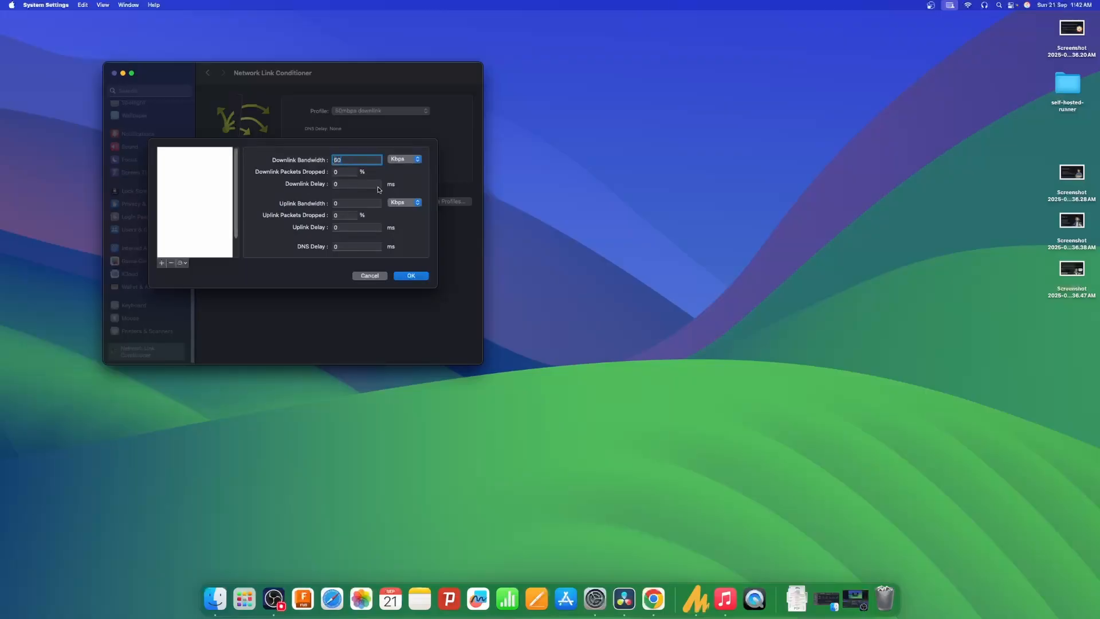
left_click(414, 277)
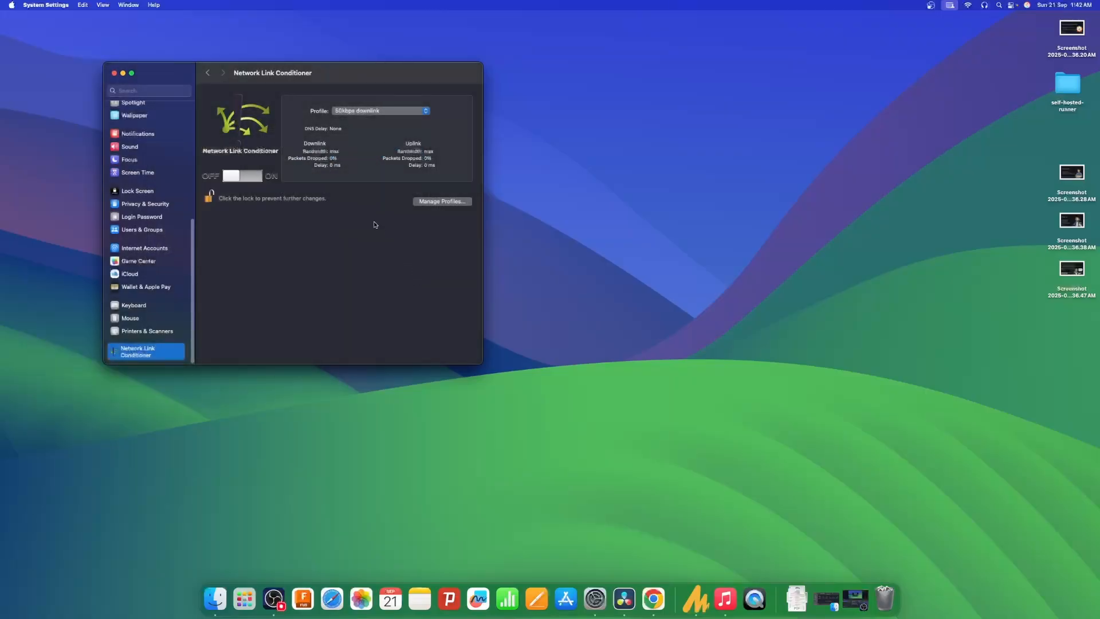
left_click(422, 202)
left_click(162, 258)
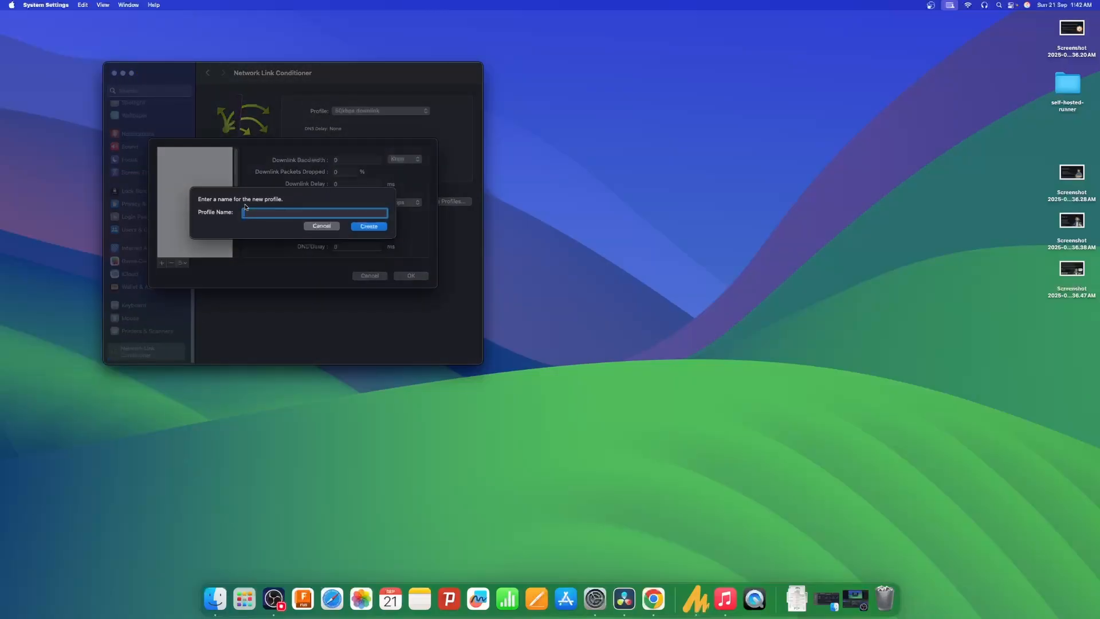
left_click(335, 227)
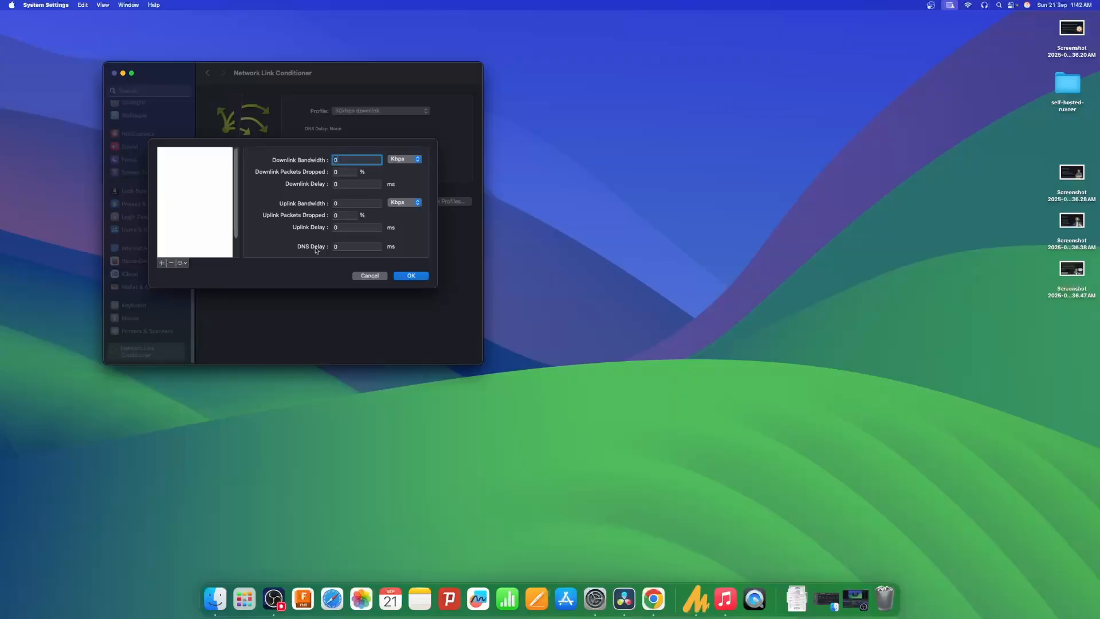
left_click(411, 276)
left_click(372, 276)
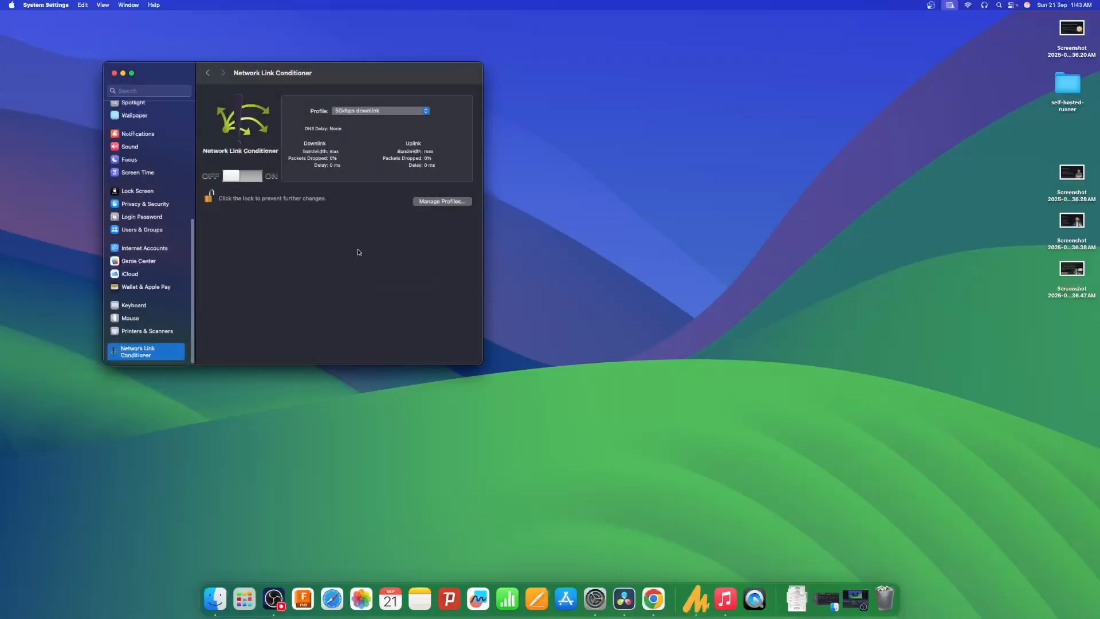
Check the custom profiles in the profile list and try switching the Network Link Conditioner on and off.
left_click(369, 110)
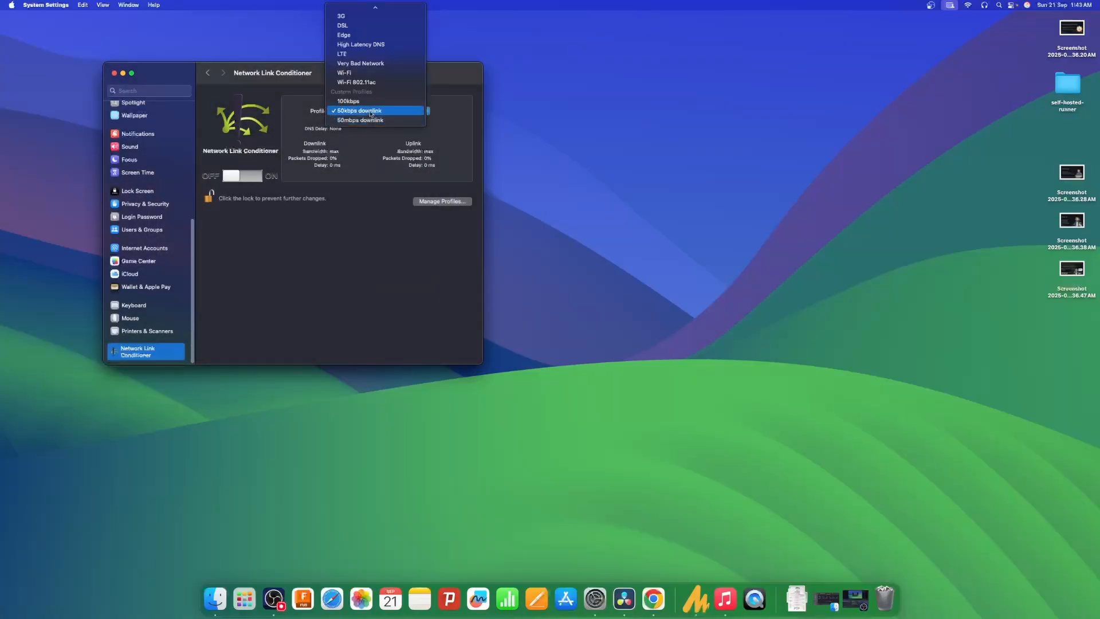
left_click(376, 229)
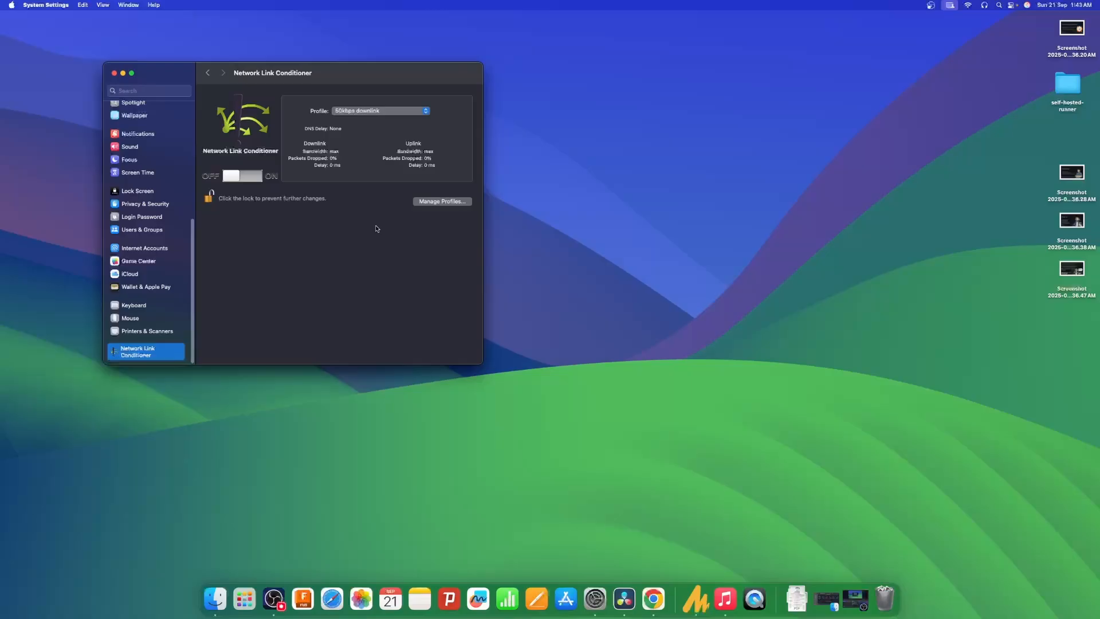
left_click(248, 180)
left_click(243, 175)
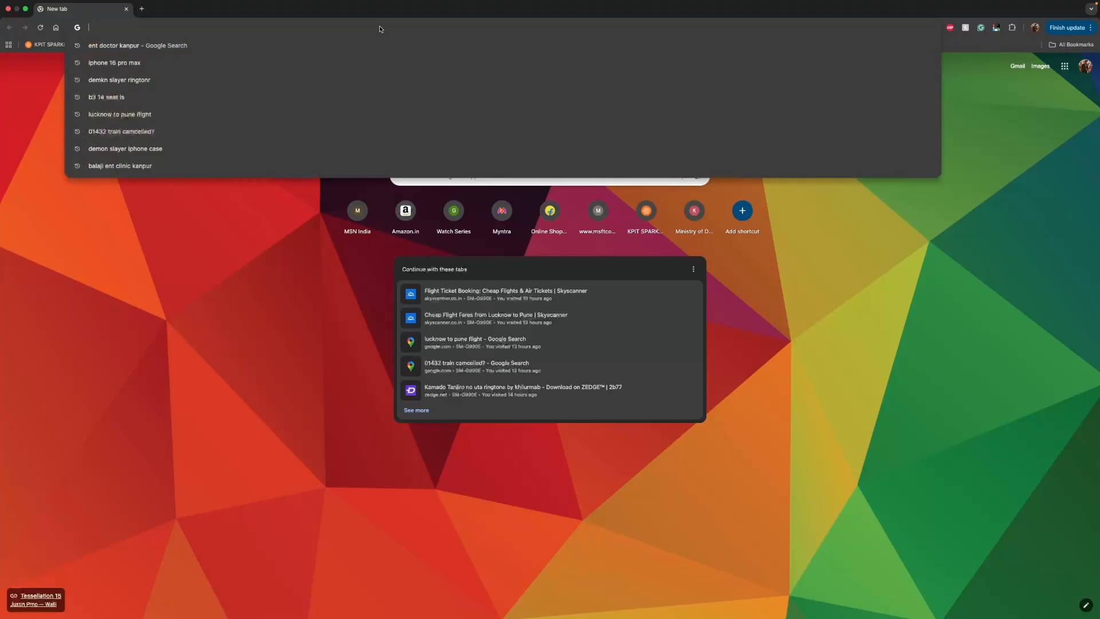
In Chrome, open the copied YouTube link to the Slack notifications video and choose a playback quality for it.
type("https://youtu.be/cNcorU57m94")
key("Return")
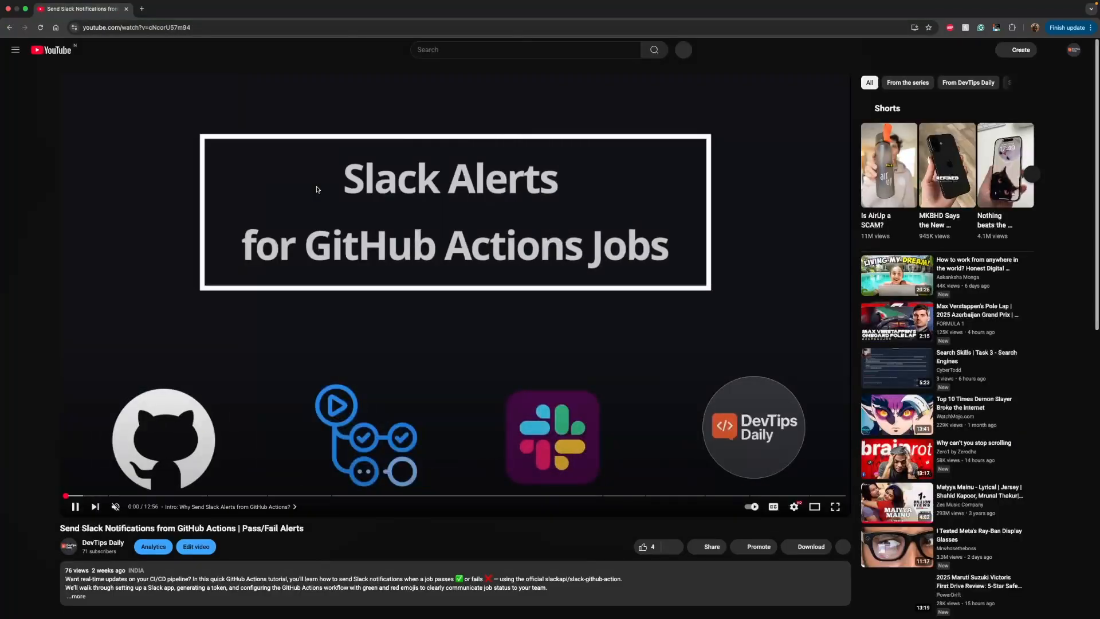
left_click(798, 509)
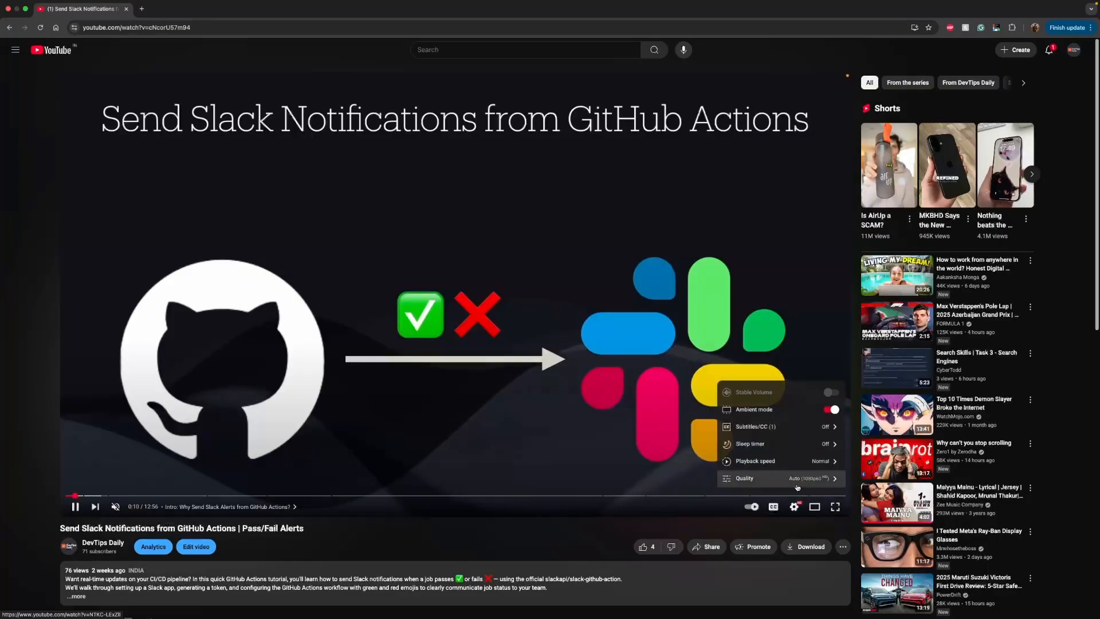
left_click(794, 479)
left_click(789, 407)
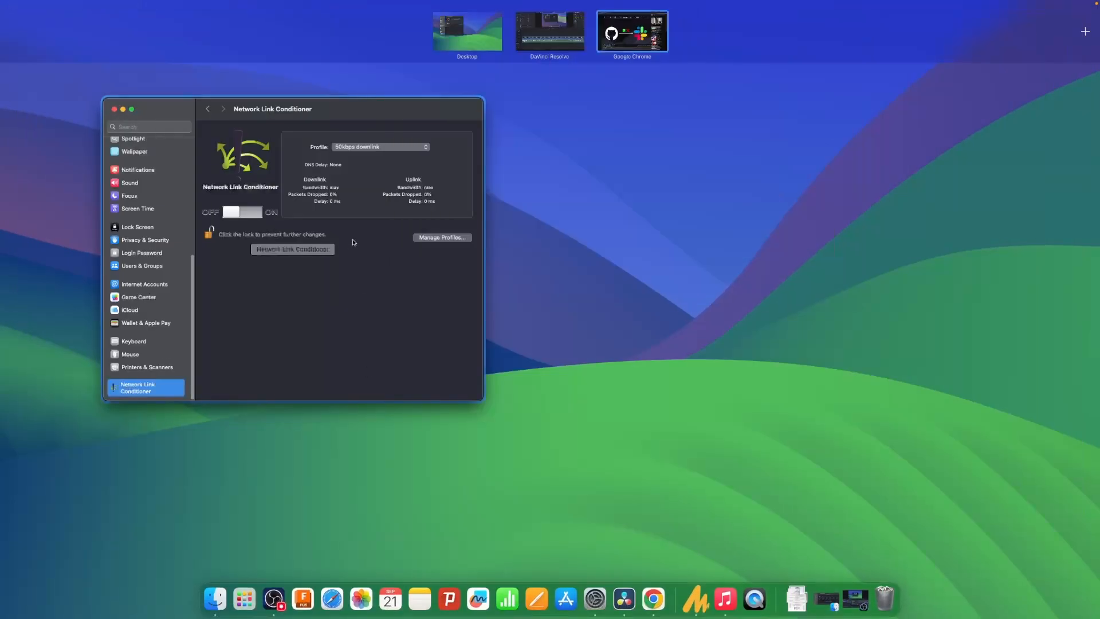
Turn on the Network Link Conditioner with the 50kbps downlink profile and return to the YouTube video in Chrome.
left_click(351, 240)
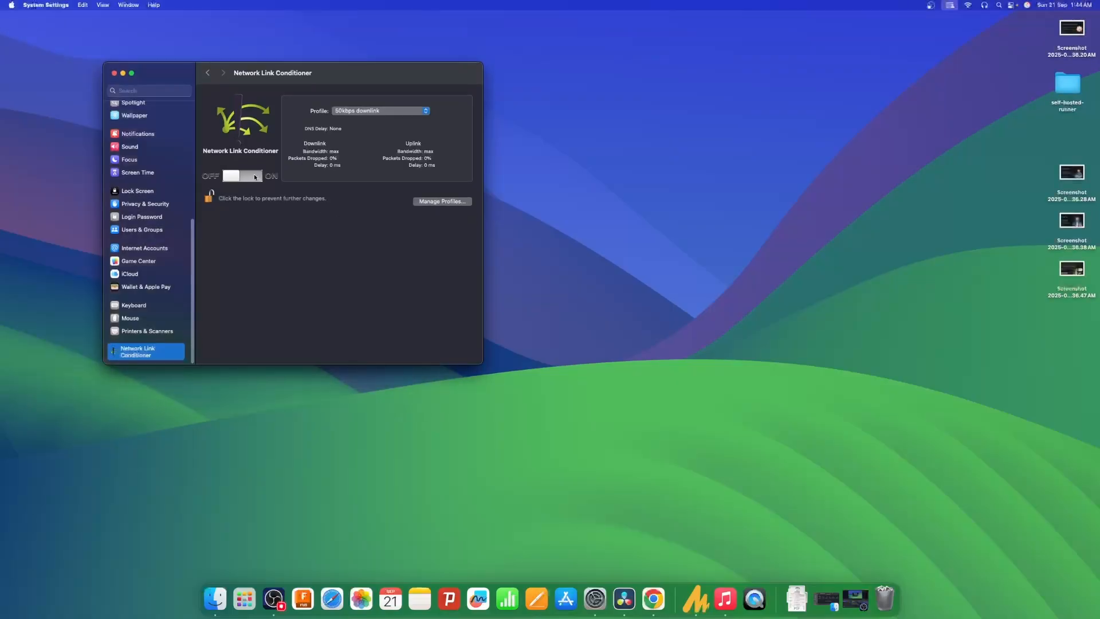
left_click(255, 175)
key("ctrl+Up")
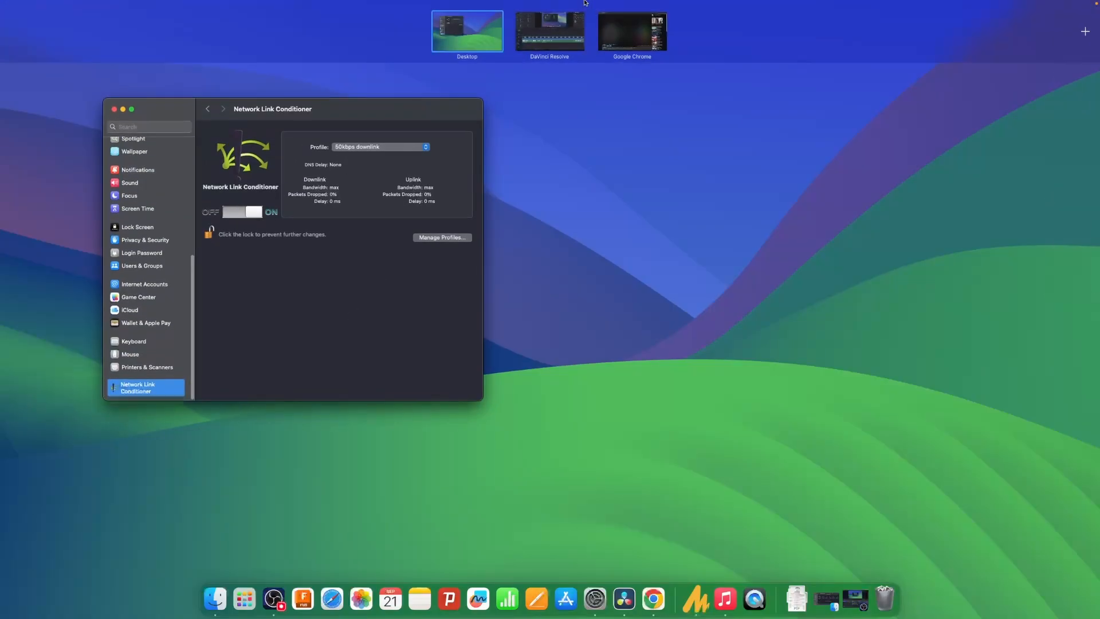
left_click(634, 33)
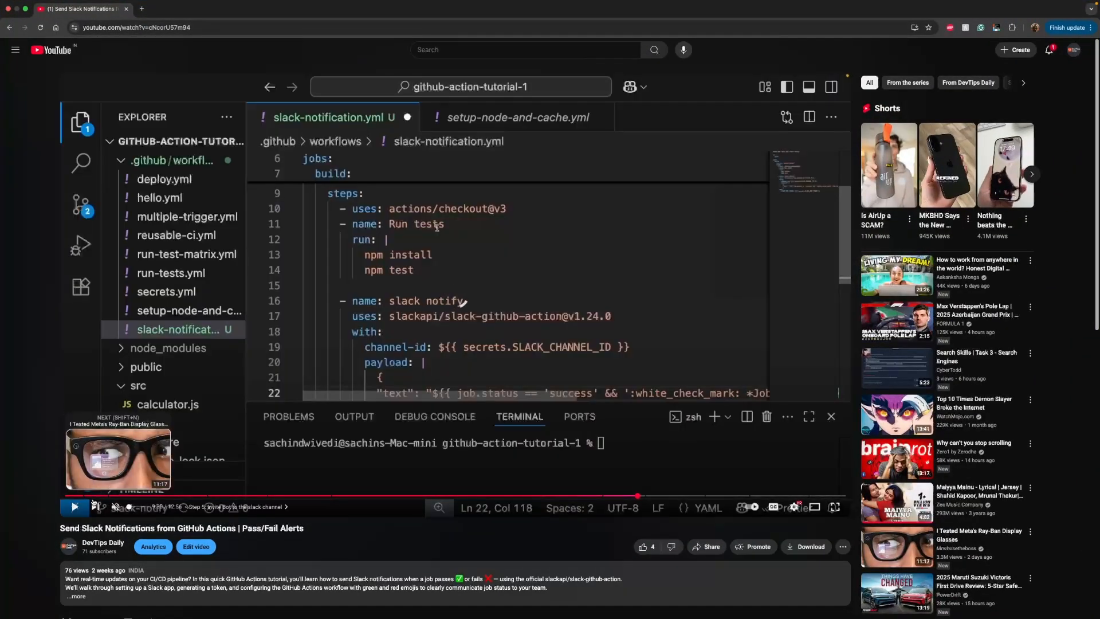
Jump to several points further along the video to test playback under the throttled connection.
left_click(92, 496)
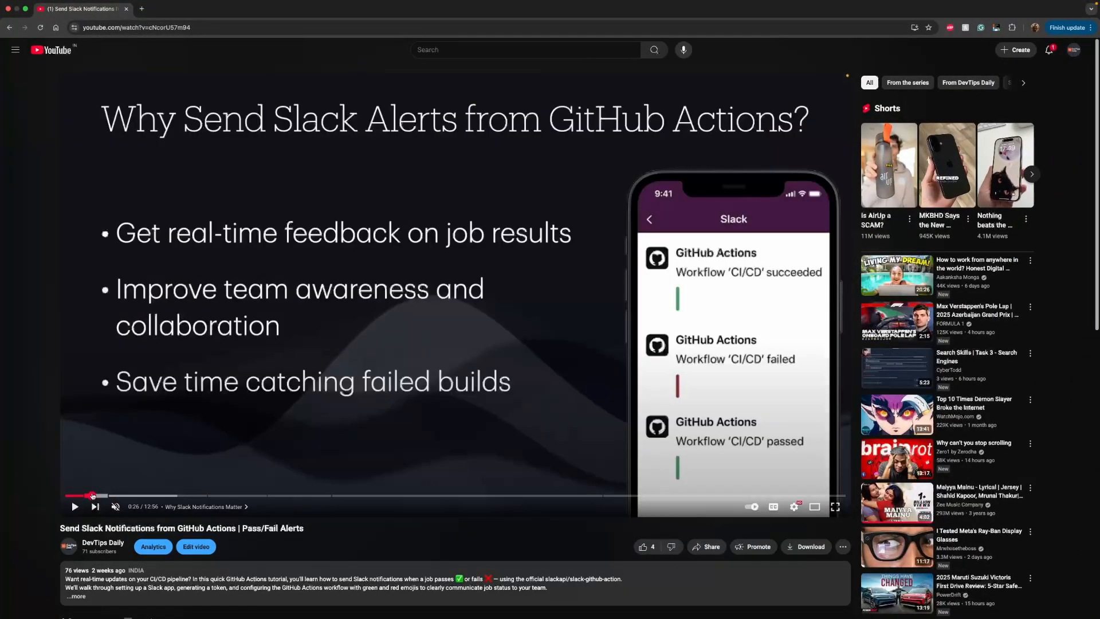
left_click(420, 496)
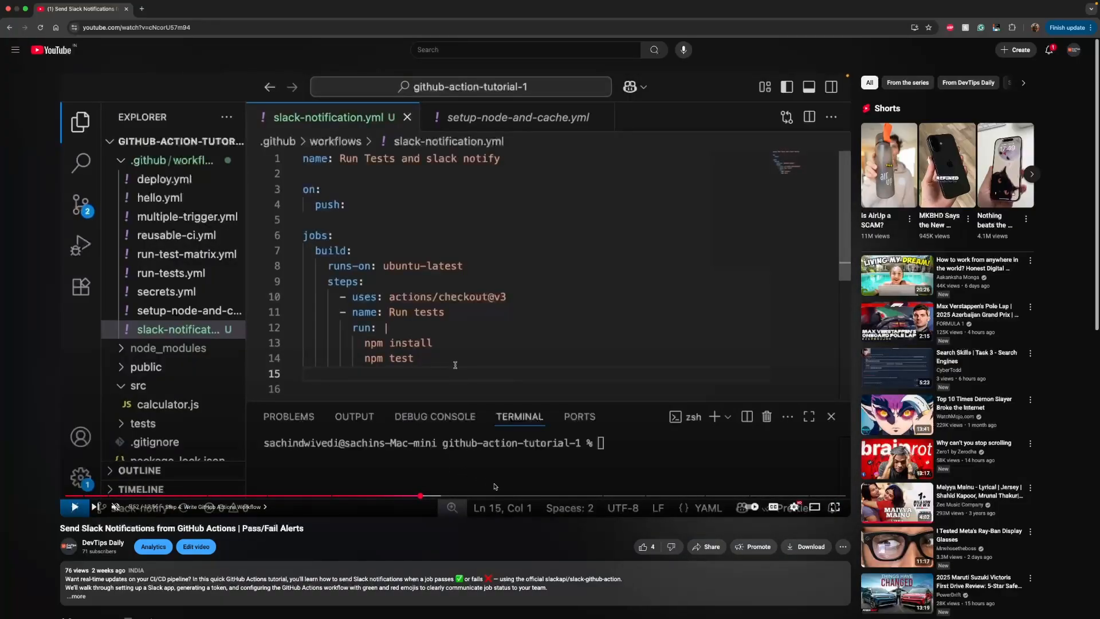
left_click(510, 495)
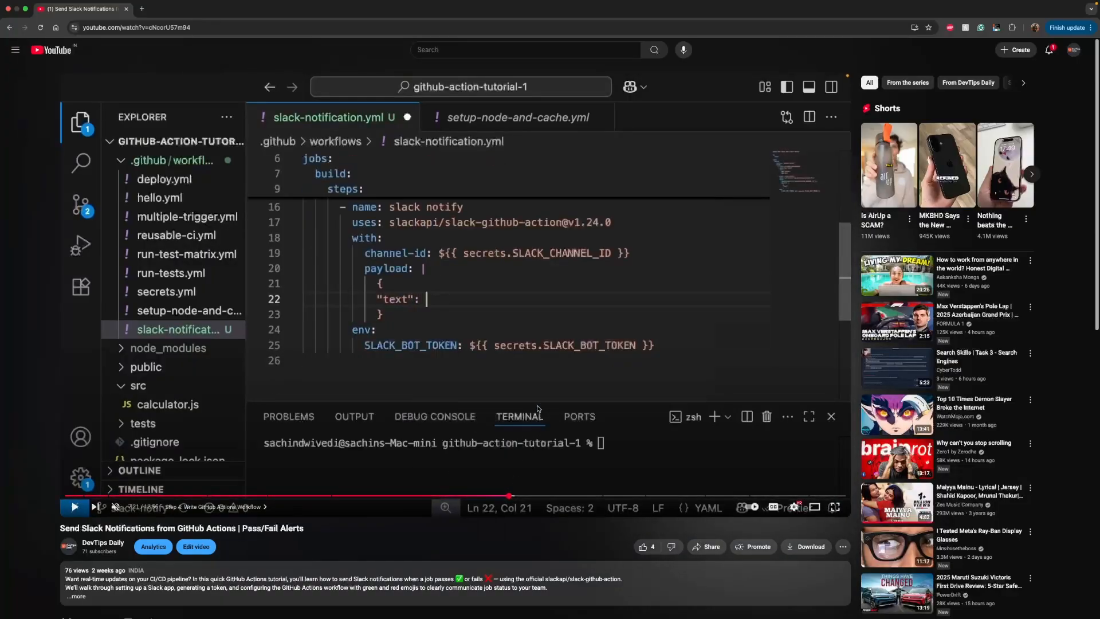
left_click(625, 495)
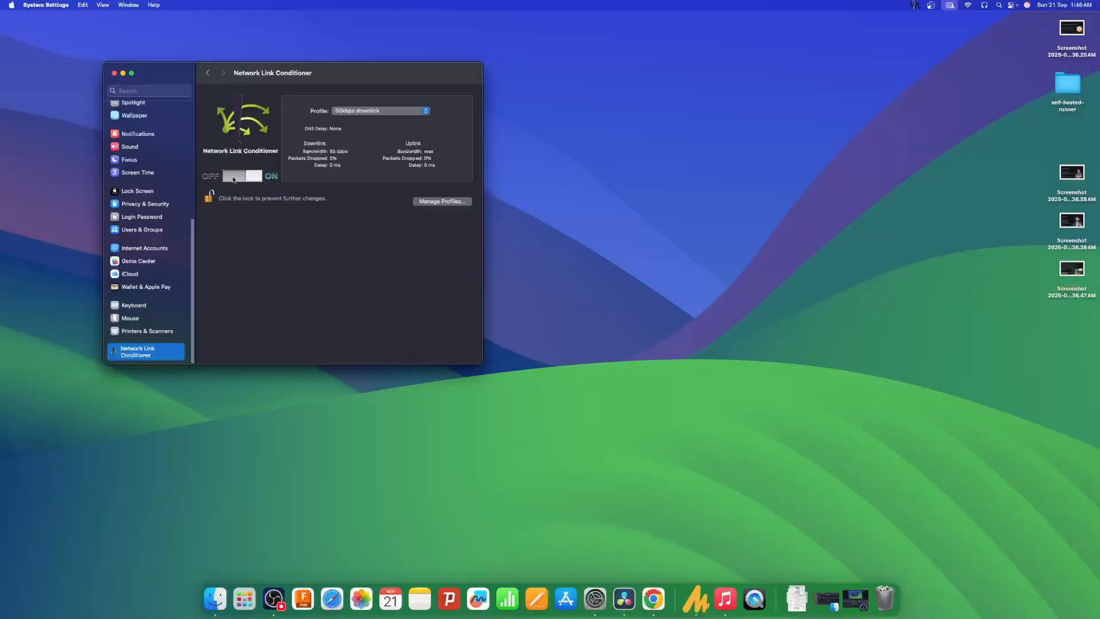
Turn off the Network Link Conditioner in System Settings.
left_click(234, 178)
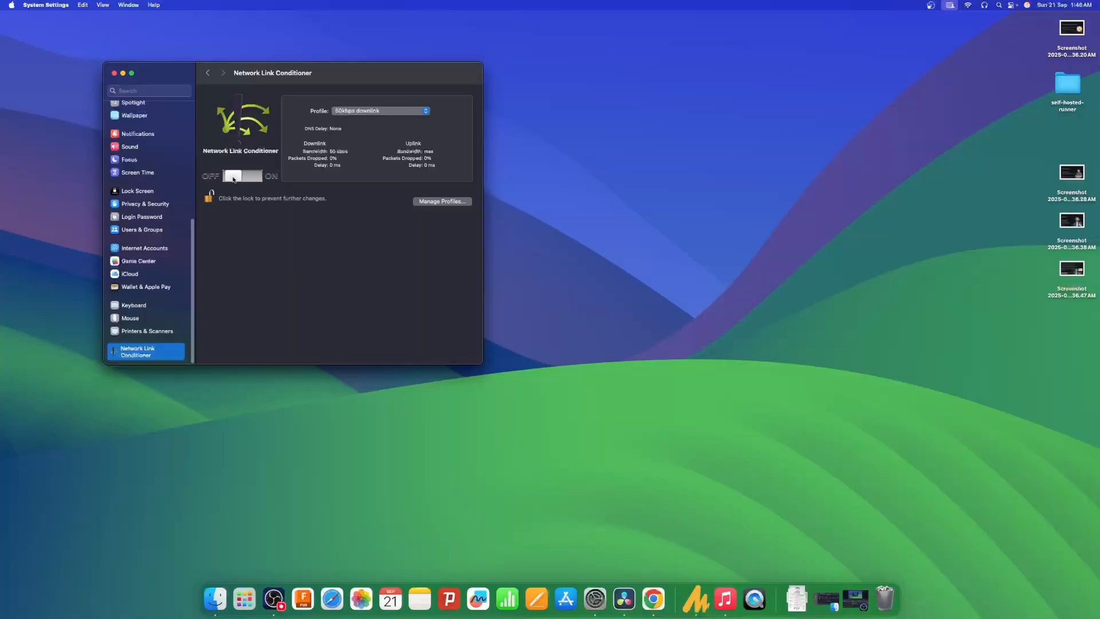